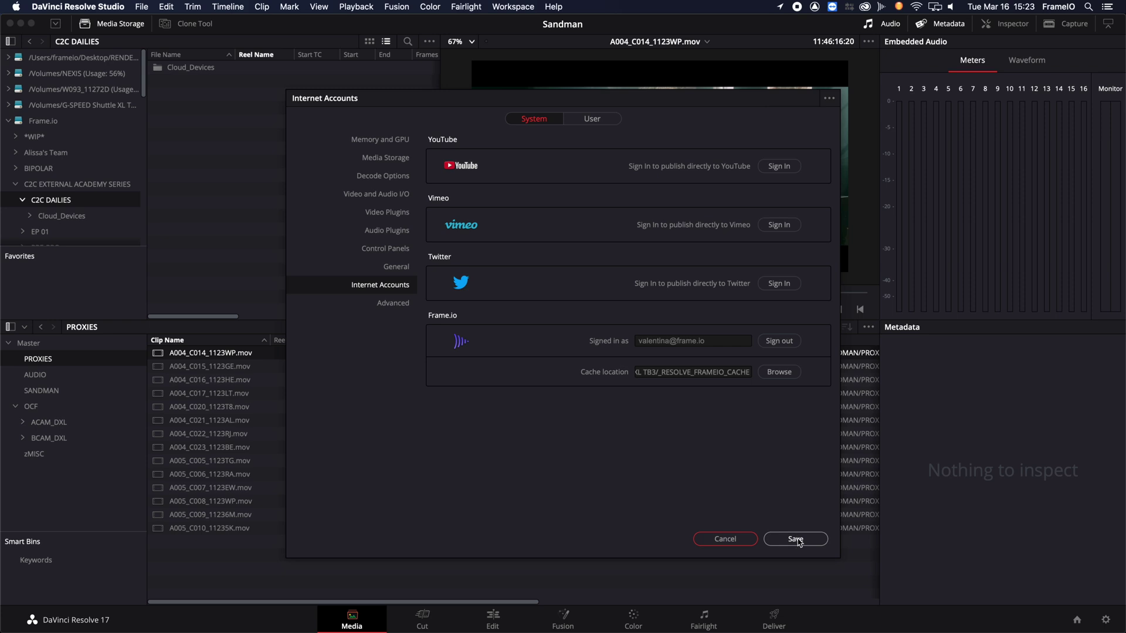
Save the Frame.io account preferences and refresh the 2021_02_11 shoot-day folder
click(797, 539)
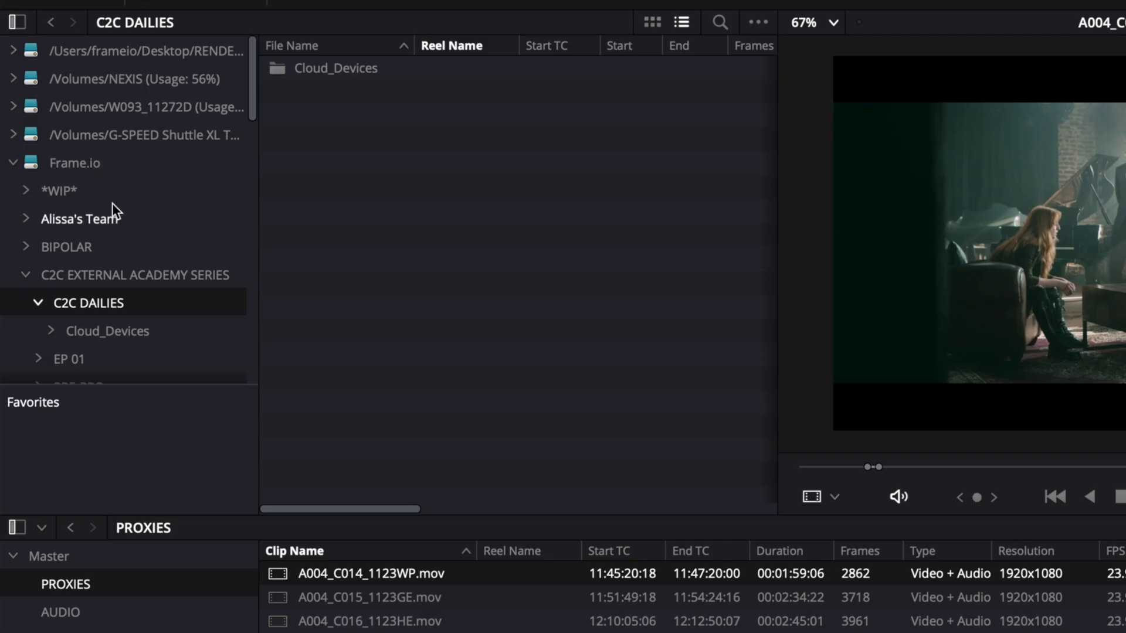
scroll(111, 203, down, 6)
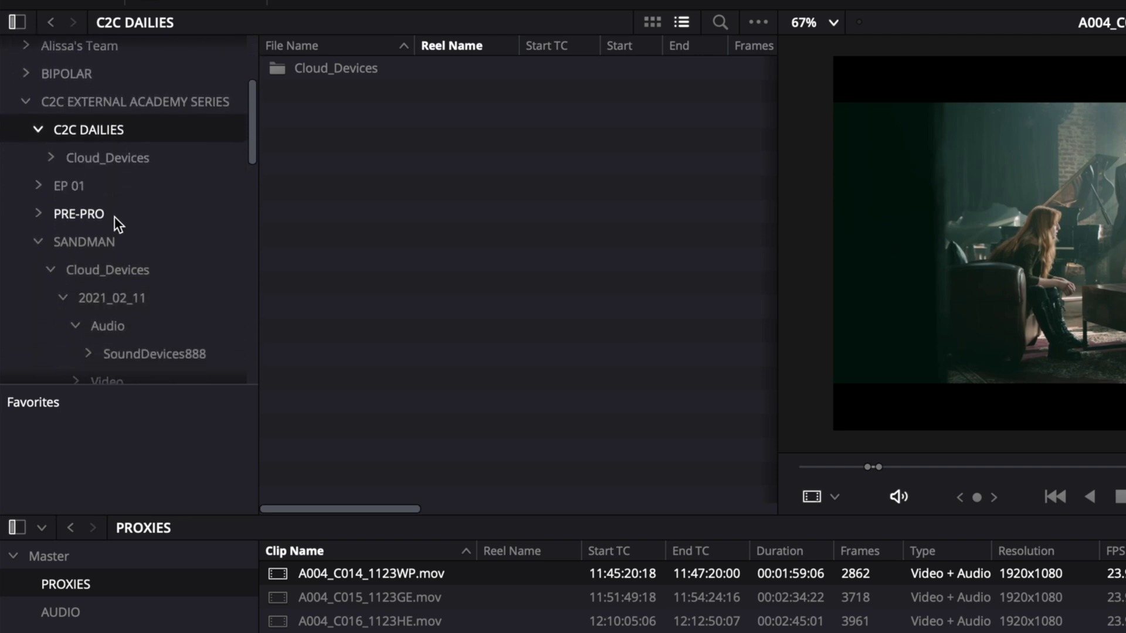
click(138, 297)
right_click(136, 296)
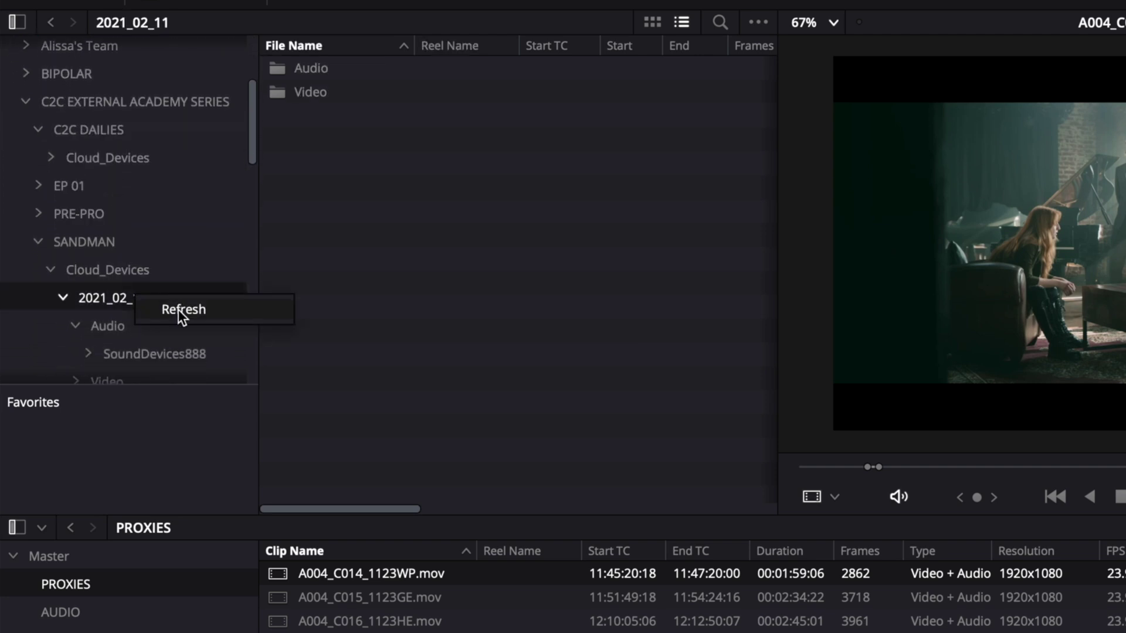
click(178, 309)
Open Video > BCAM and select all the BCAM camera clips
double_click(319, 91)
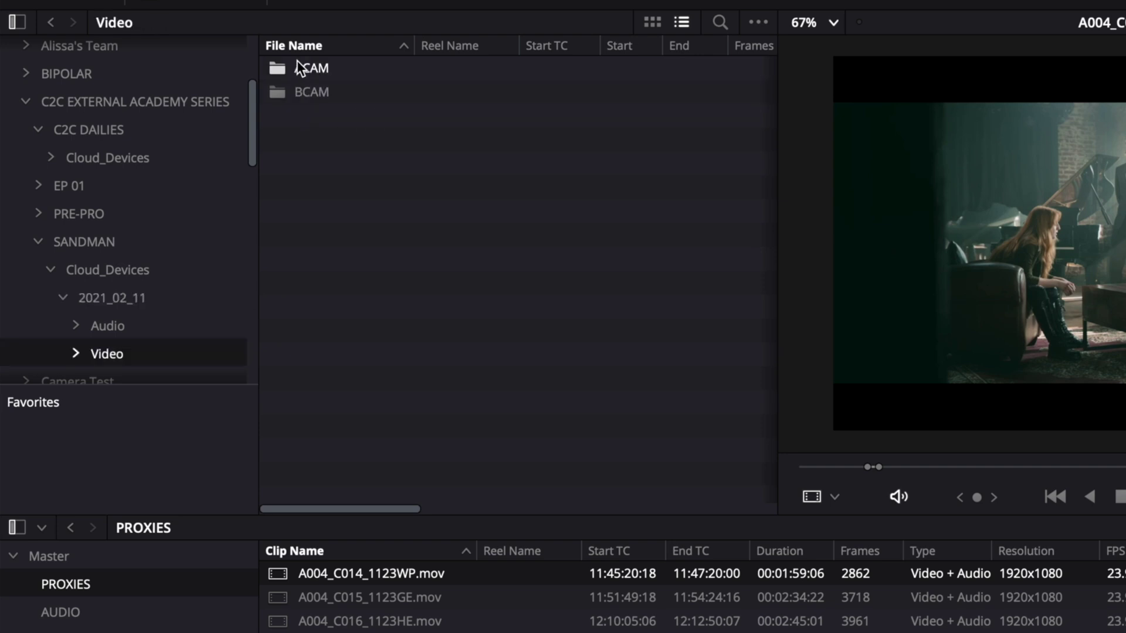
double_click(281, 92)
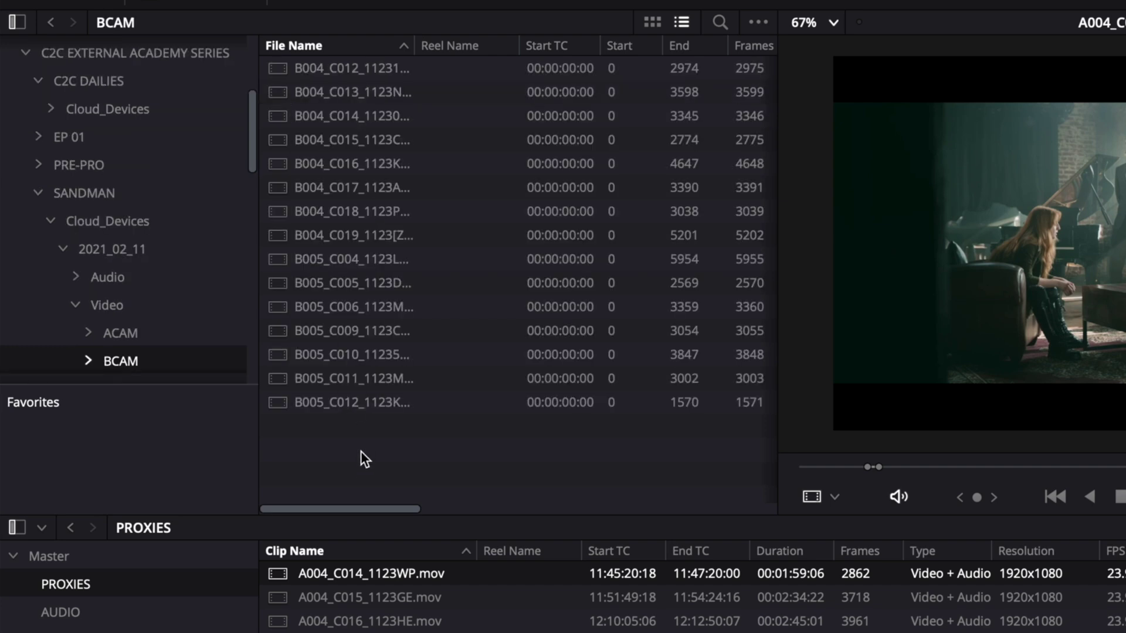
drag(360, 451, 238, 434)
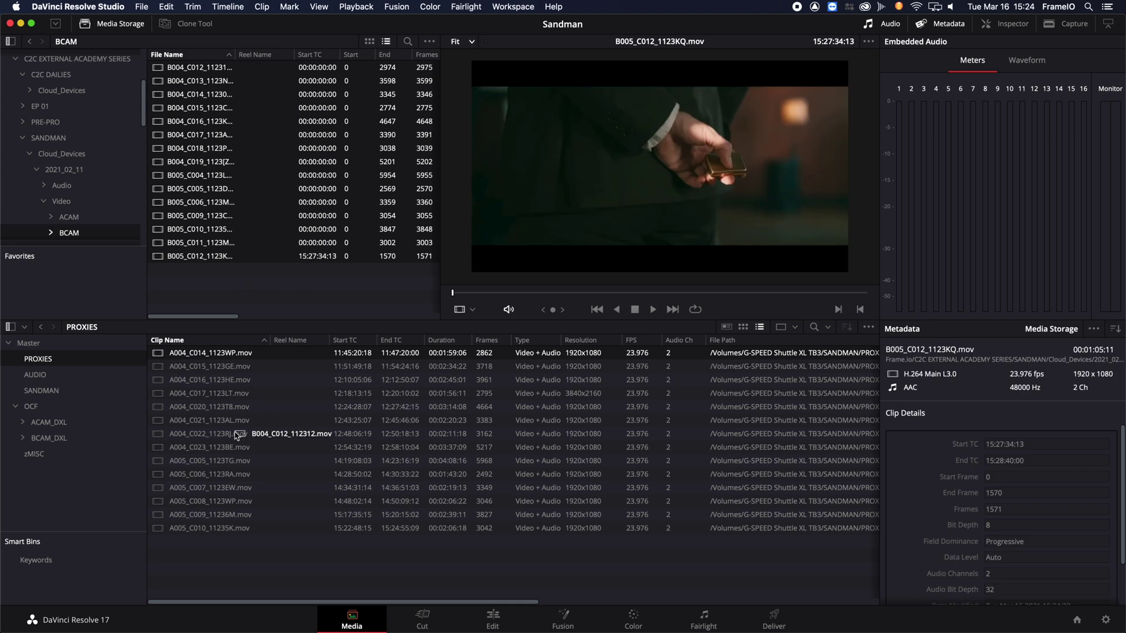
Add the BCAM clips to the PROXIES bin and select clip A005_C006_1123RA.mov
drag(238, 555, 238, 552)
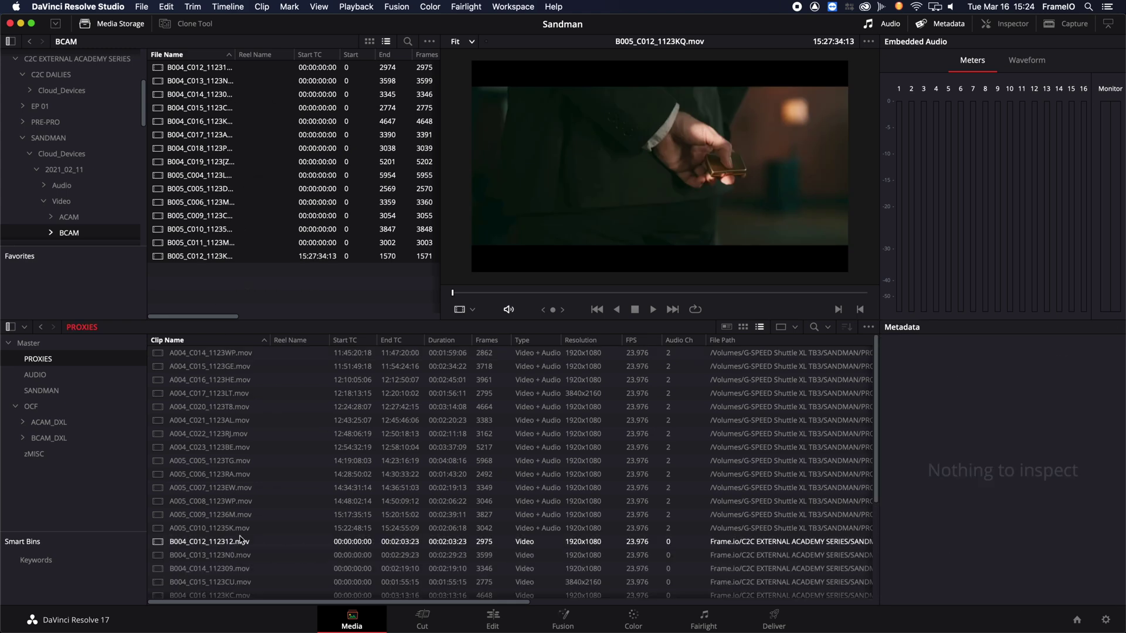
click(42, 376)
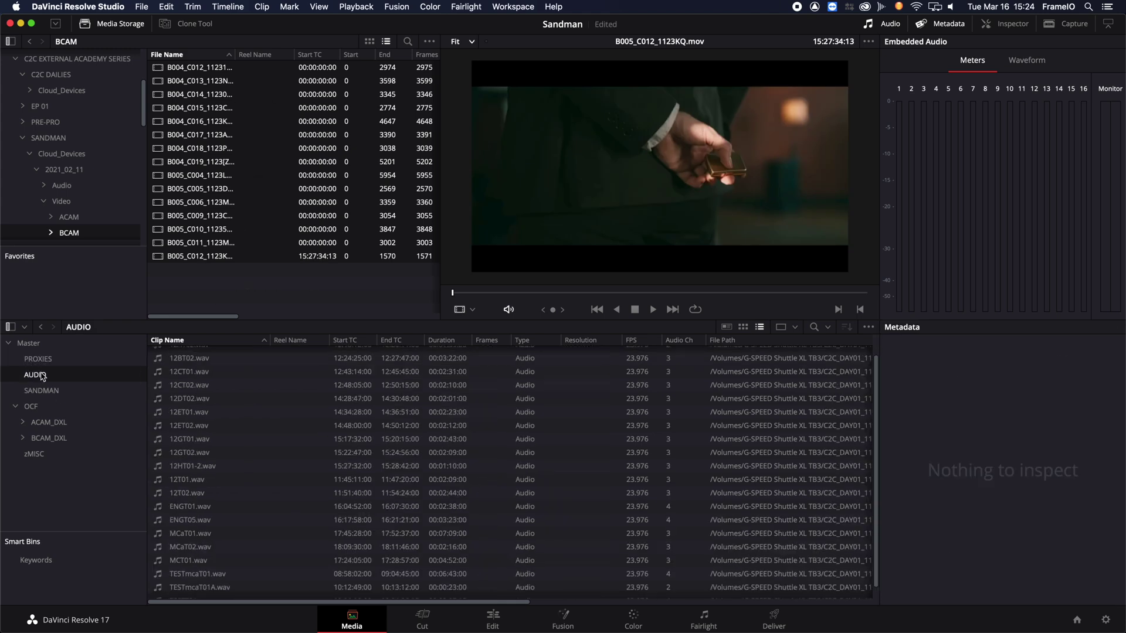
click(39, 360)
click(251, 454)
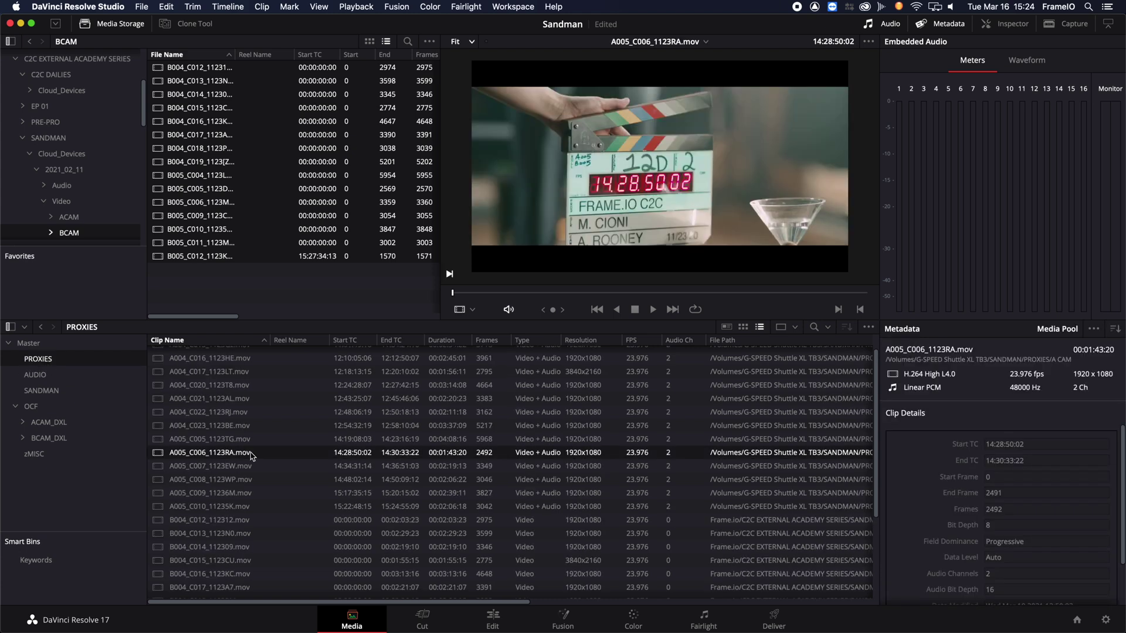
Create Timeline 4 from the selected clips and add a second serial node on the Color page
click(512, 613)
scroll(154, 352, up, 3)
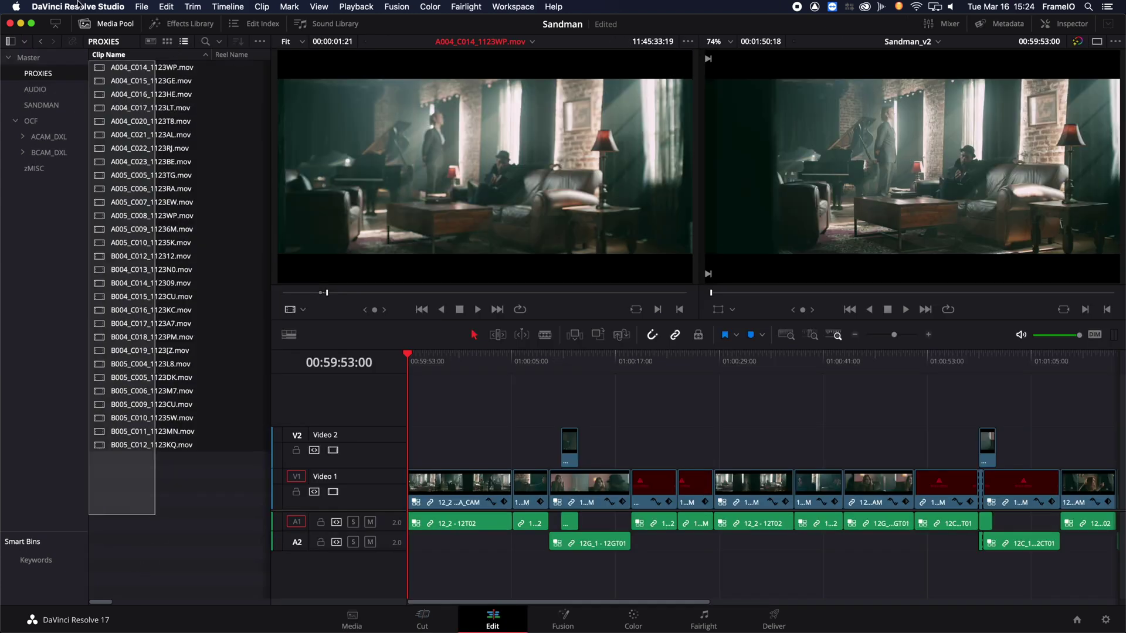
right_click(151, 180)
click(176, 186)
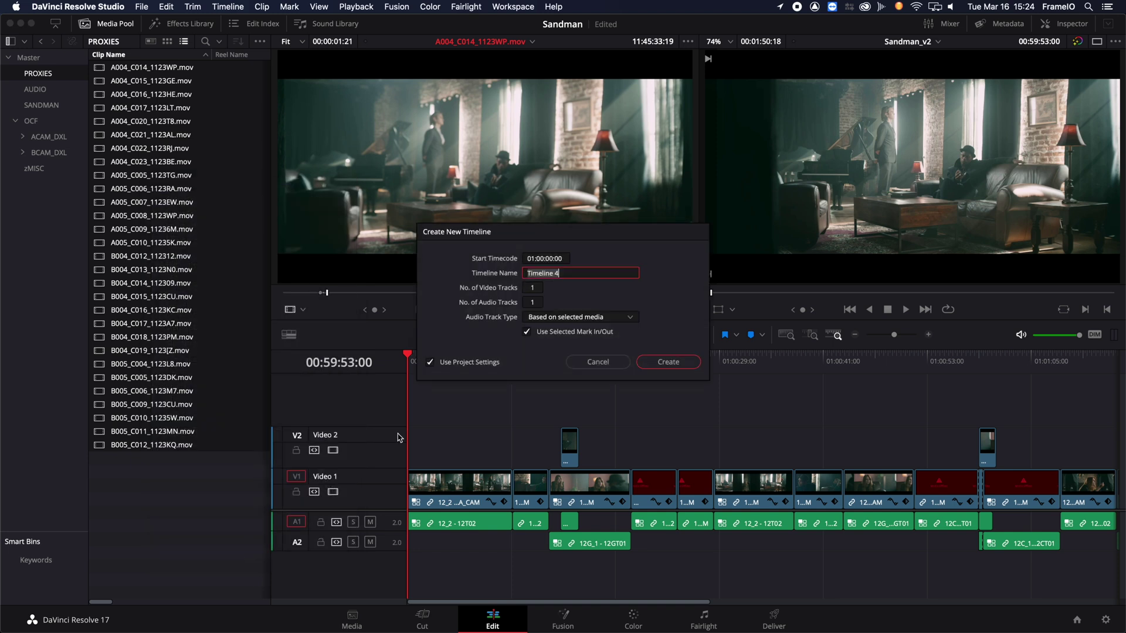
click(669, 360)
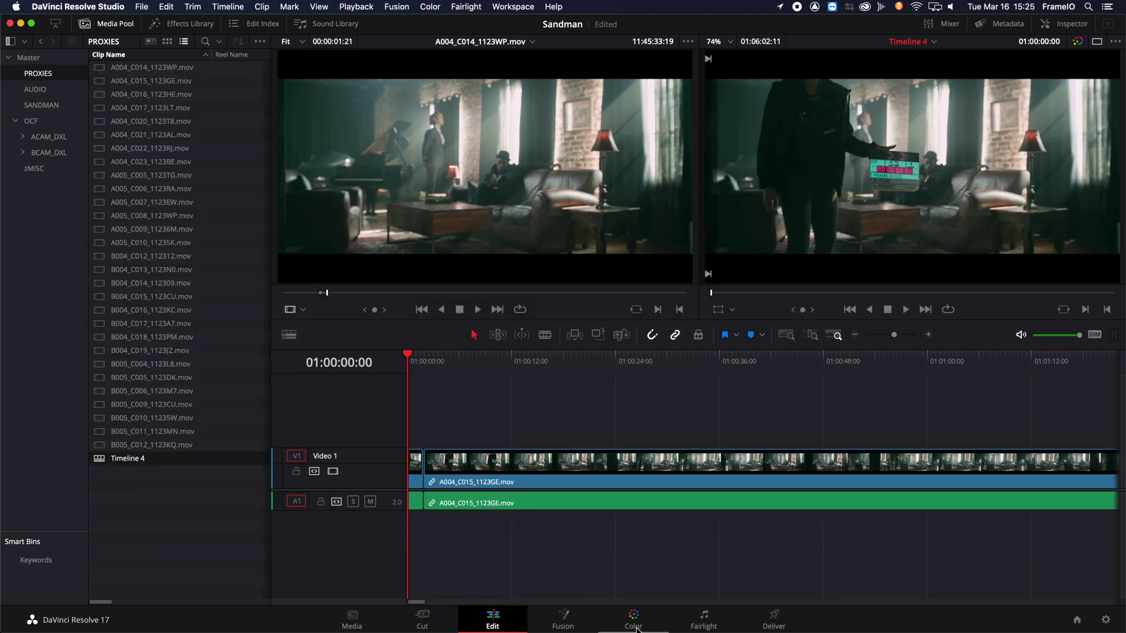
click(634, 619)
key(alt+s)
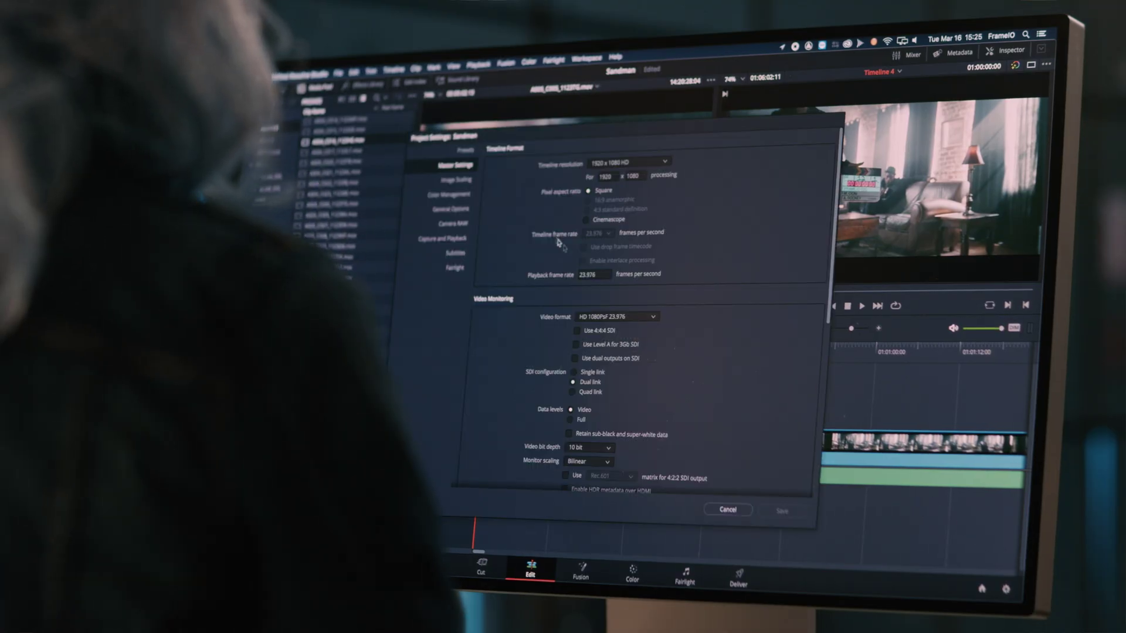
Review the General Options conform settings for reel-name matching, then move to the Deliver page
click(460, 209)
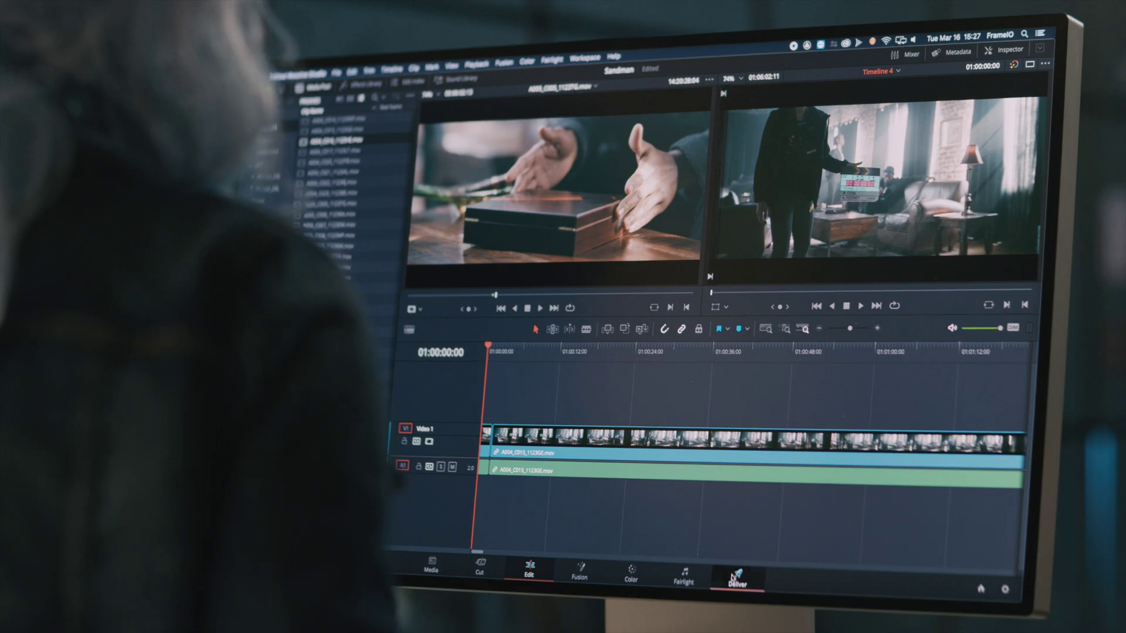
click(736, 577)
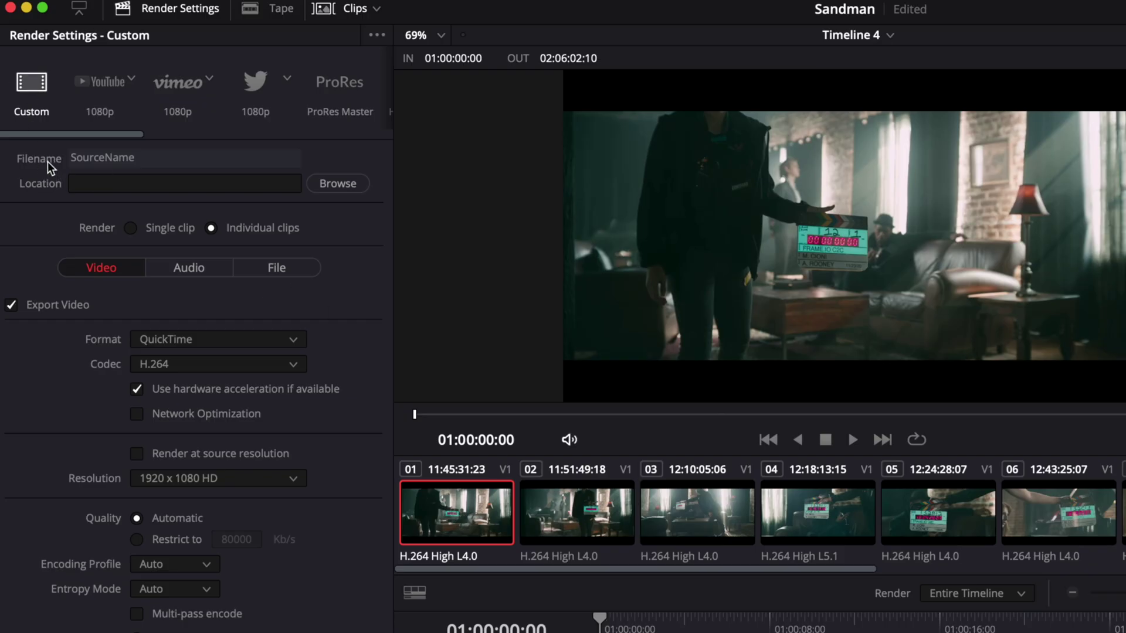
Set the render destination to _RESOLVE_FRAMEIO_CACHE on the G-SPEED Shuttle drive
click(359, 184)
click(635, 331)
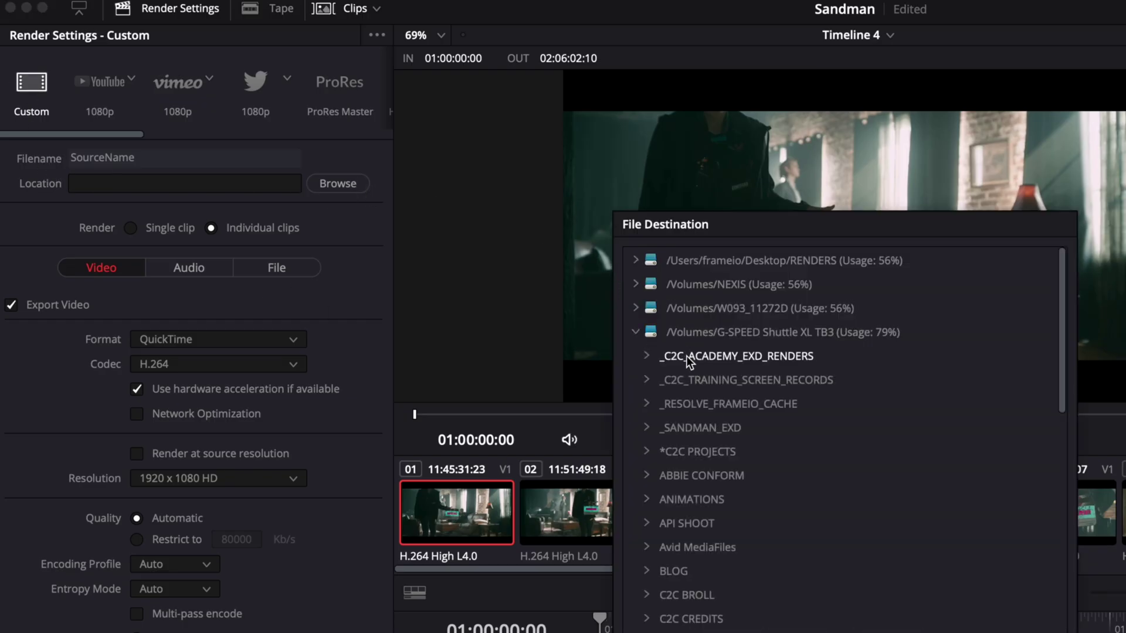
click(703, 401)
key(Return)
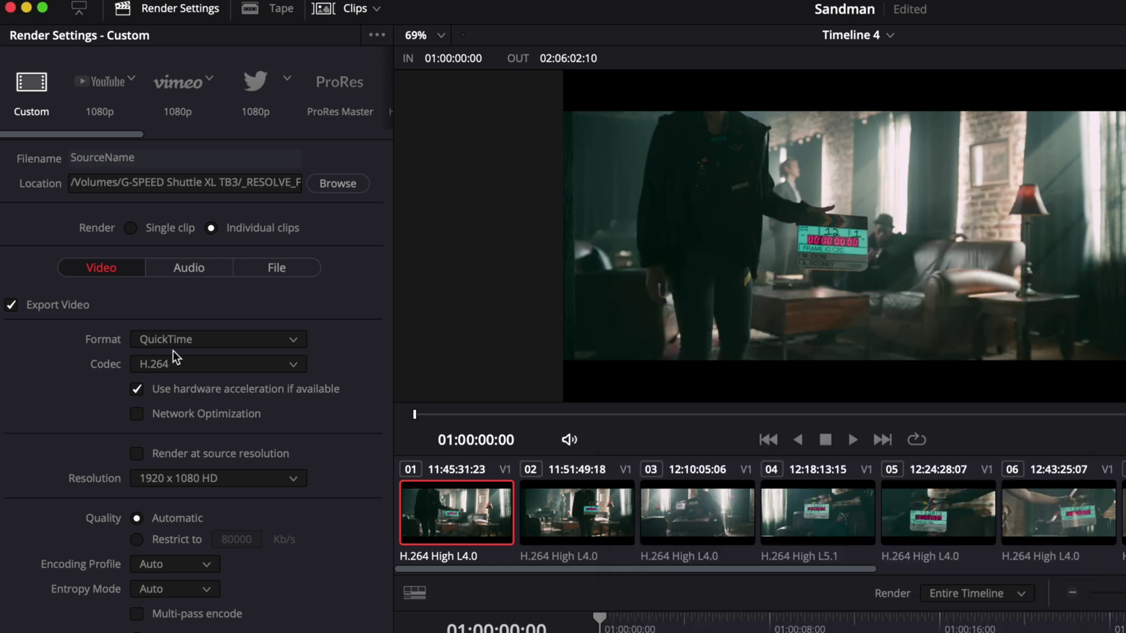
Render individual clips in MXF OP-Atom format, with files named after their source clips
click(212, 228)
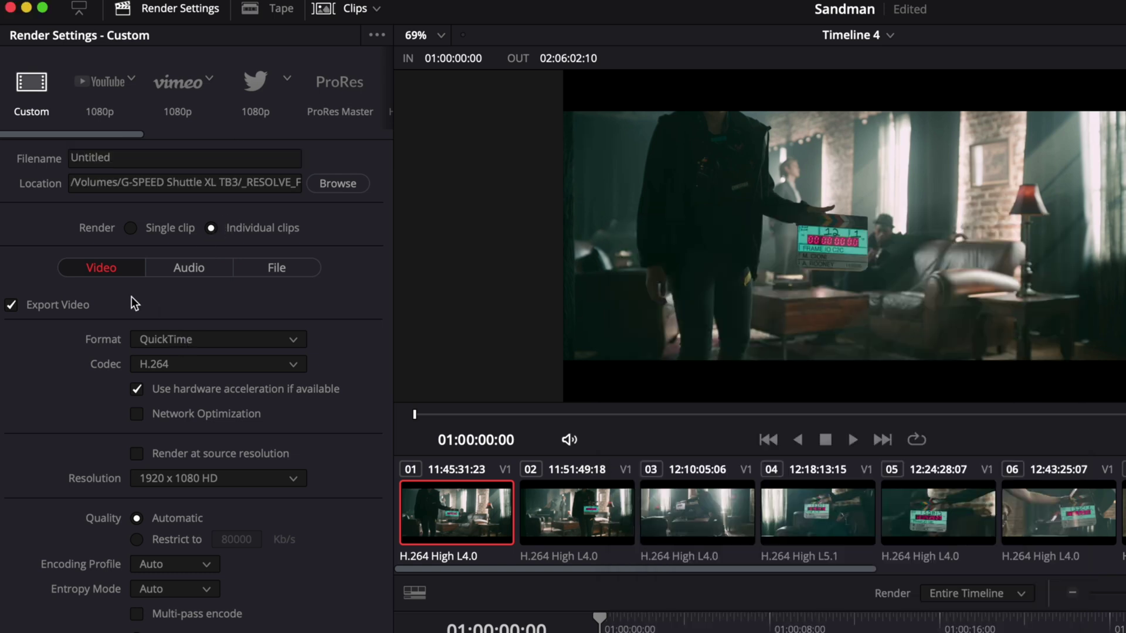
click(178, 337)
click(199, 465)
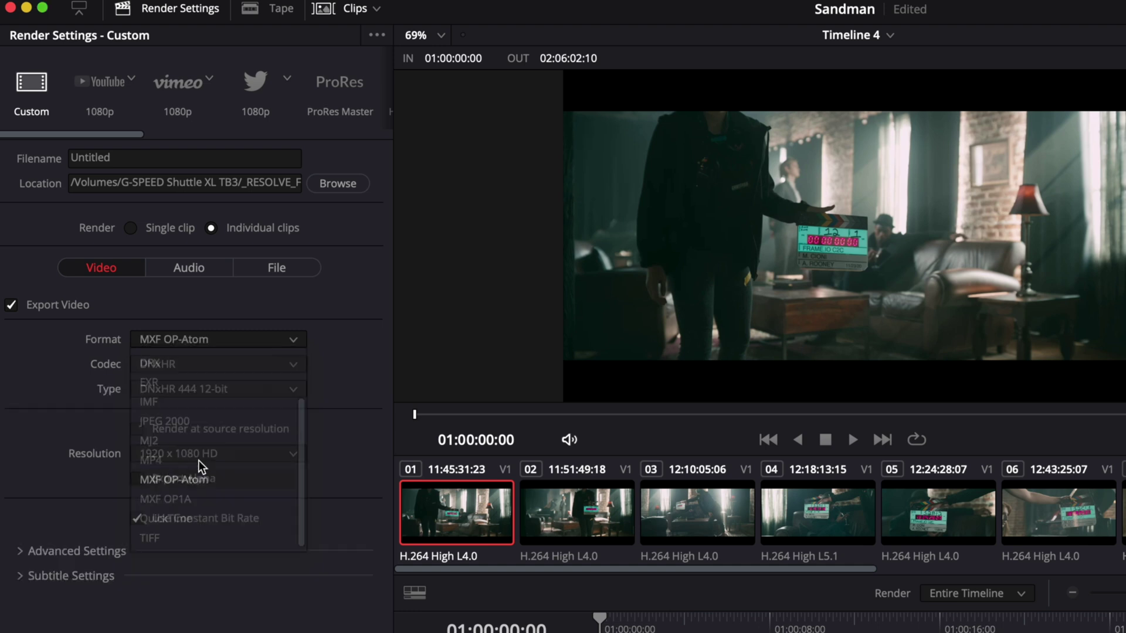
click(252, 270)
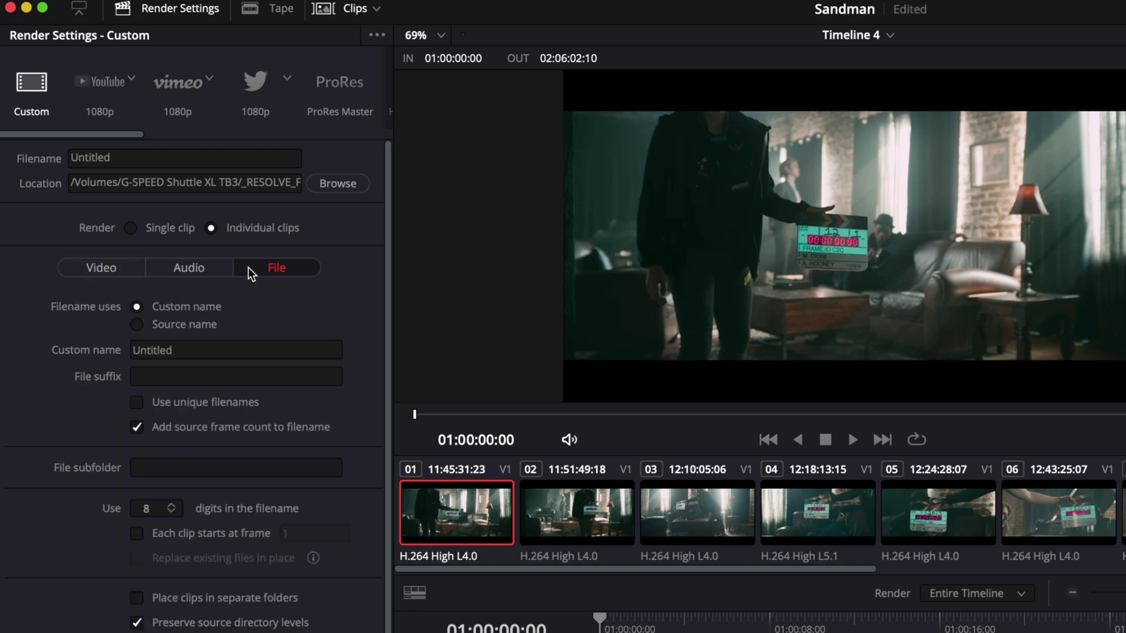
scroll(167, 320, down, 1)
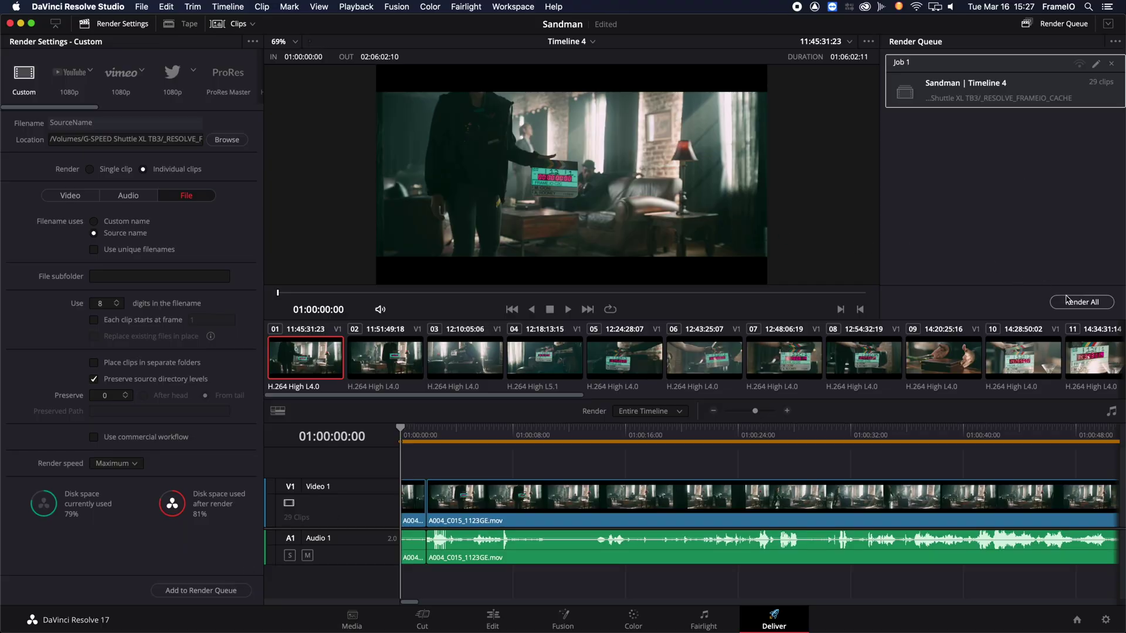
Start rendering the queued 29-clip Timeline 4 job with Render All
click(1083, 302)
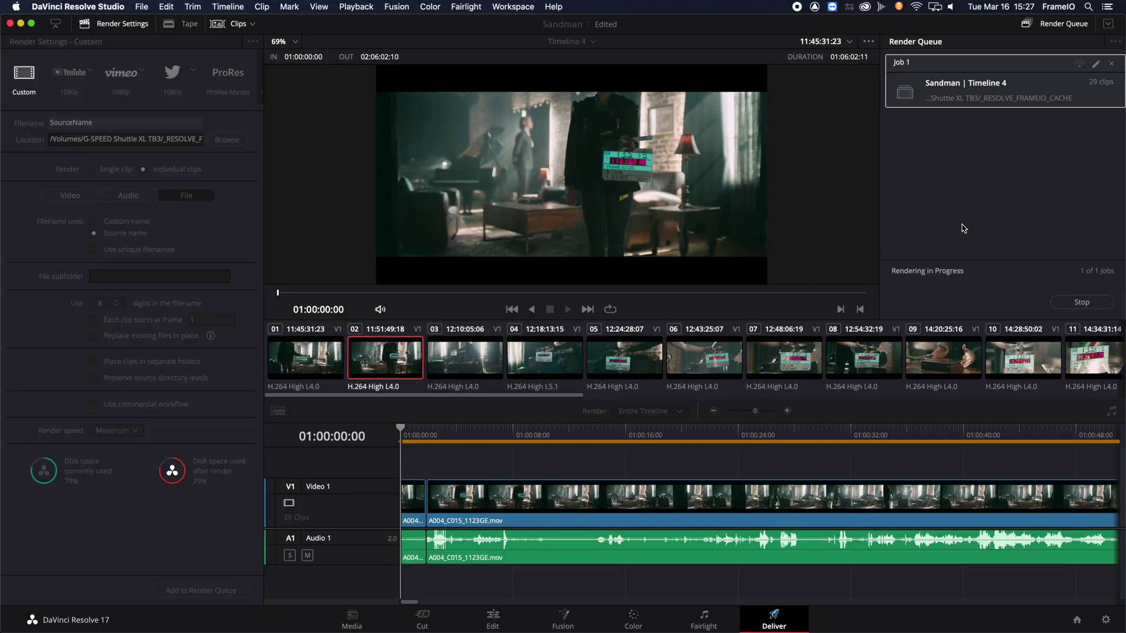